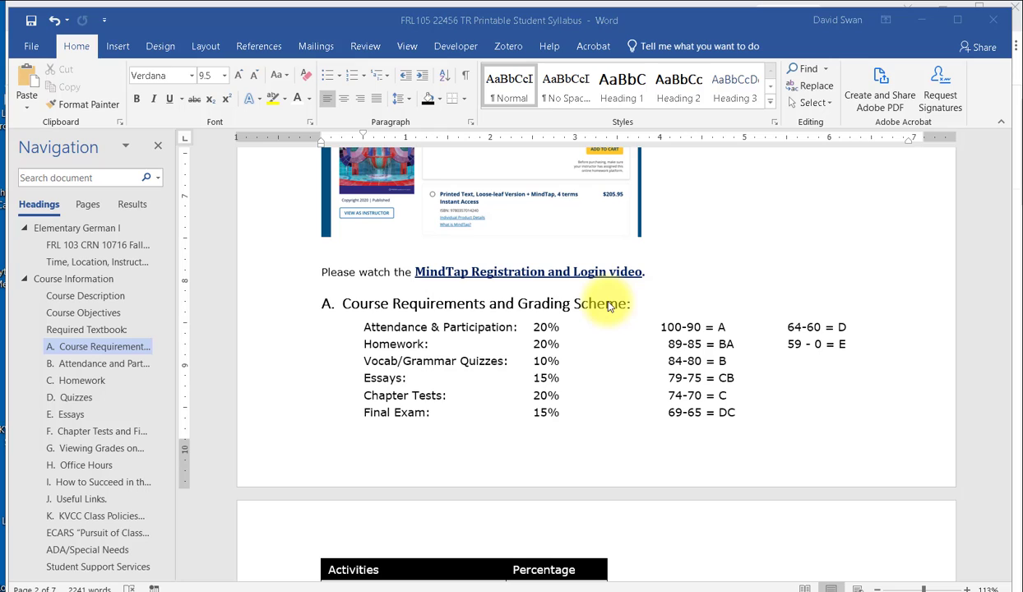
Add a "Grading Scale" line below the Course Requirements and Grading Scheme list, above the Activities table
scroll(609, 305, down, 5)
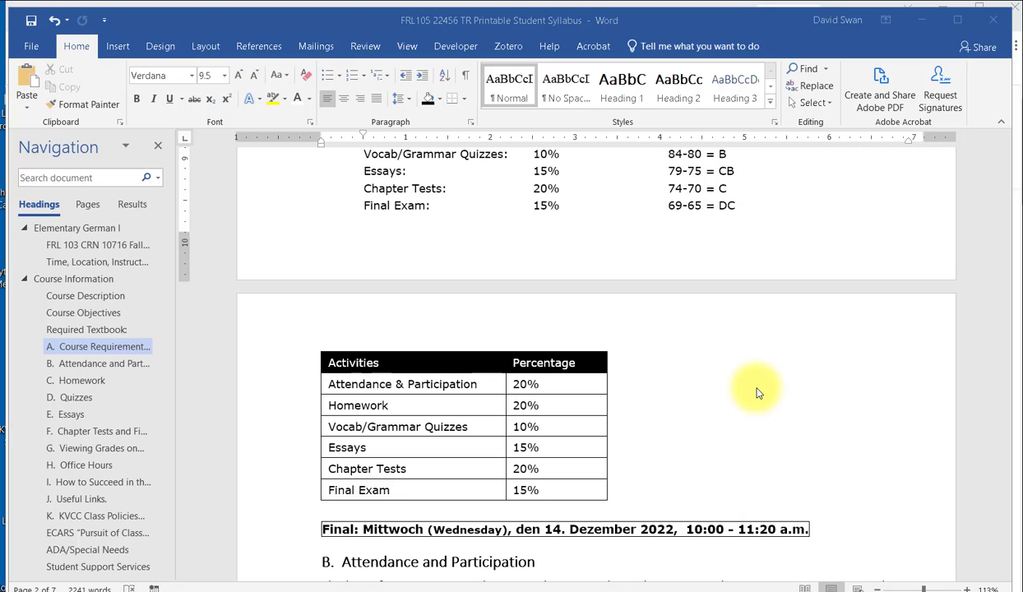
scroll(758, 392, up, 3)
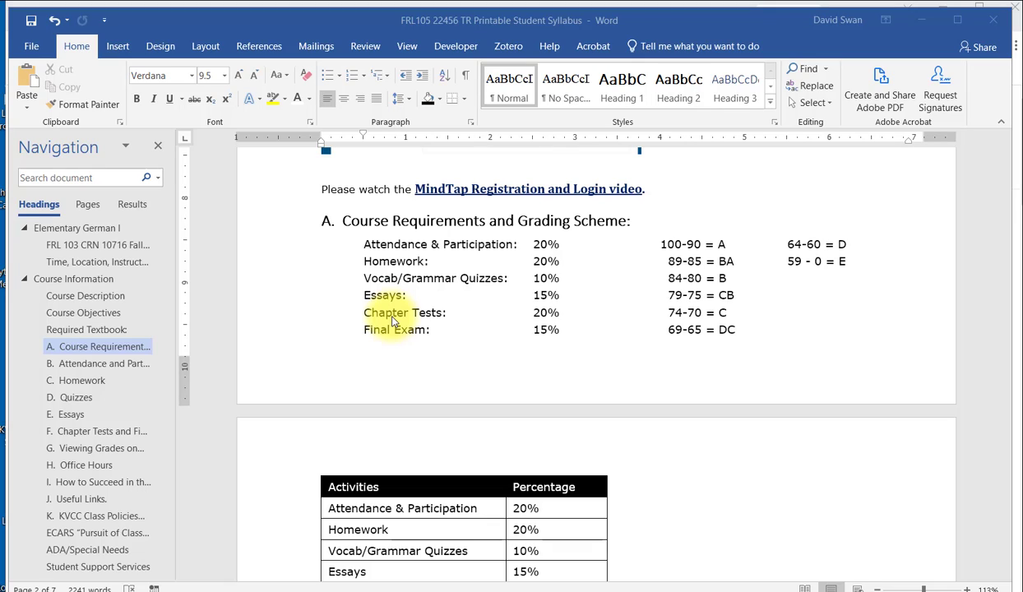
click(438, 379)
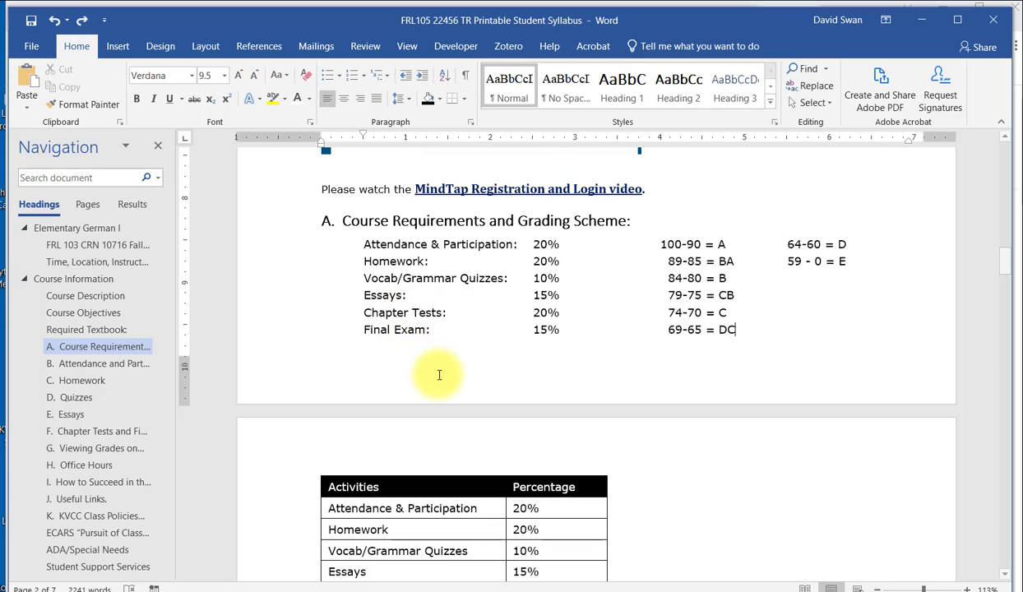
click(747, 328)
key(Return)
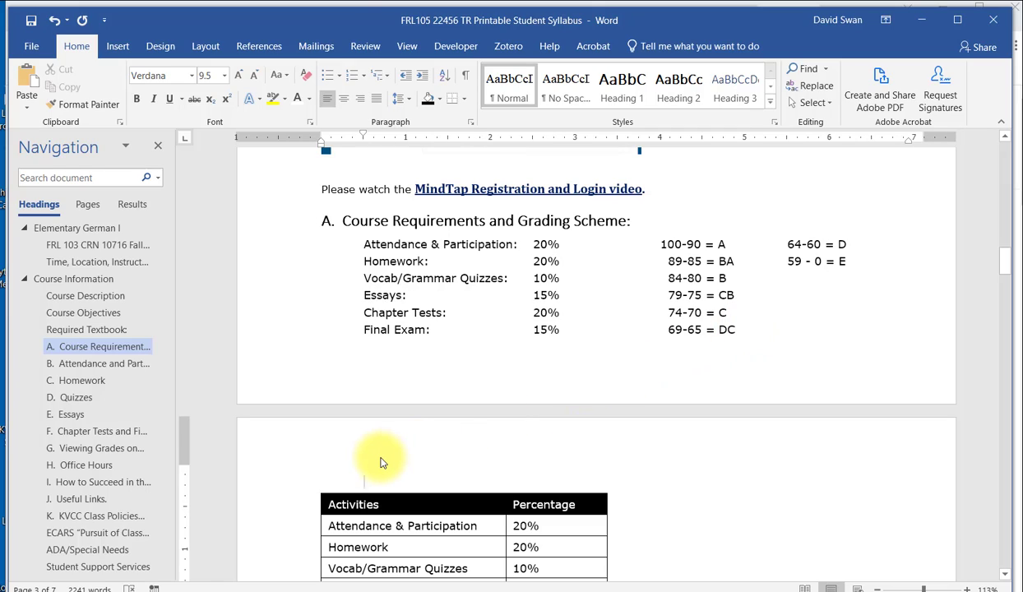
text(Grade)
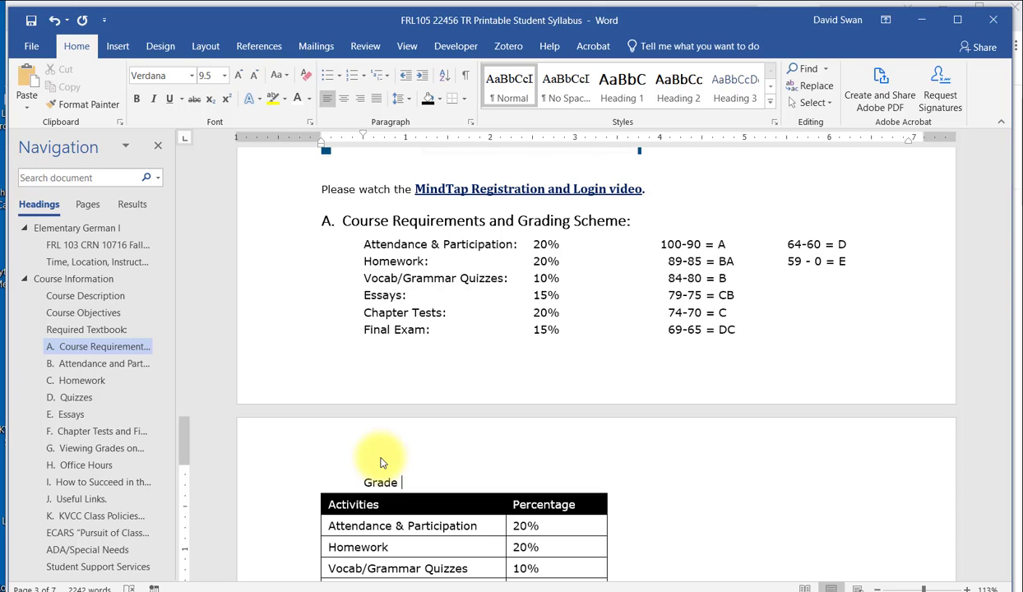
key(BackSpace)
text(ing Scale)
key(Return)
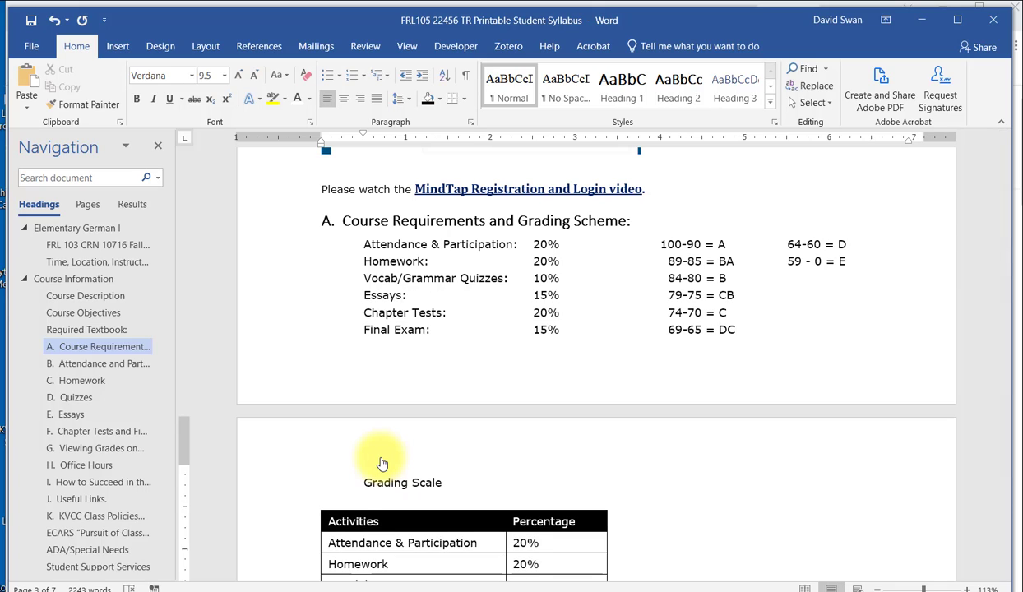
Move the entries "100-90 = A" and "89-85 = BA" onto separate lines under Grading Scale
drag(727, 244, 657, 244)
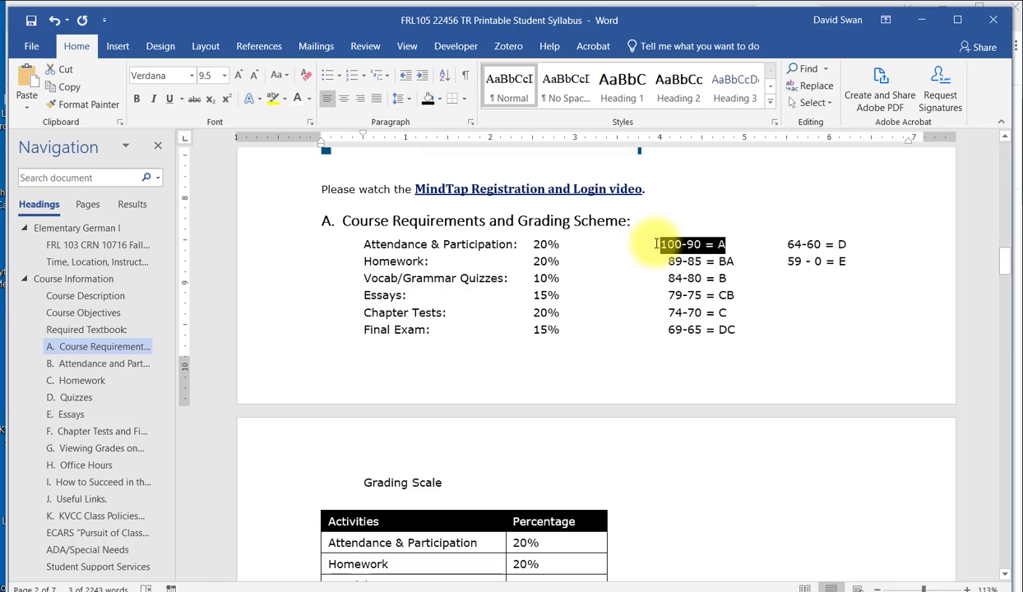
key(ctrl+x)
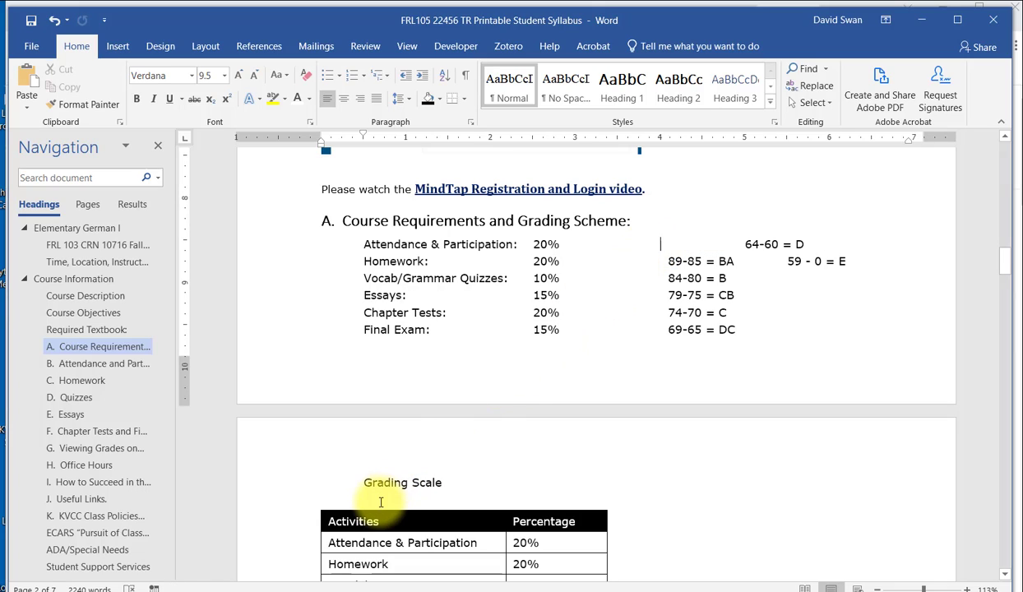
click(380, 503)
key(ctrl+v)
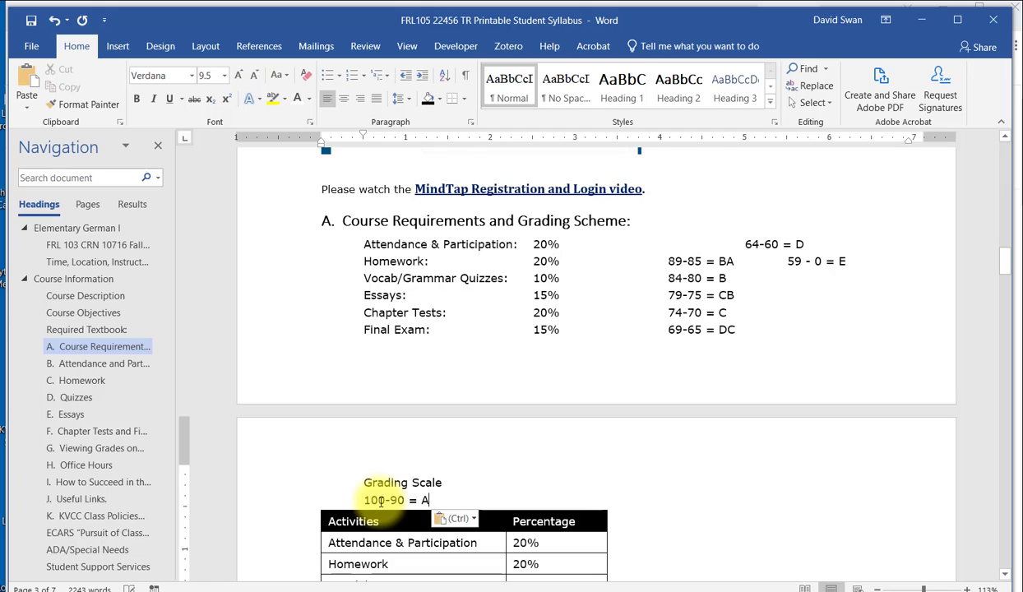
drag(736, 261, 668, 260)
key(ctrl+x)
click(461, 494)
key(Return)
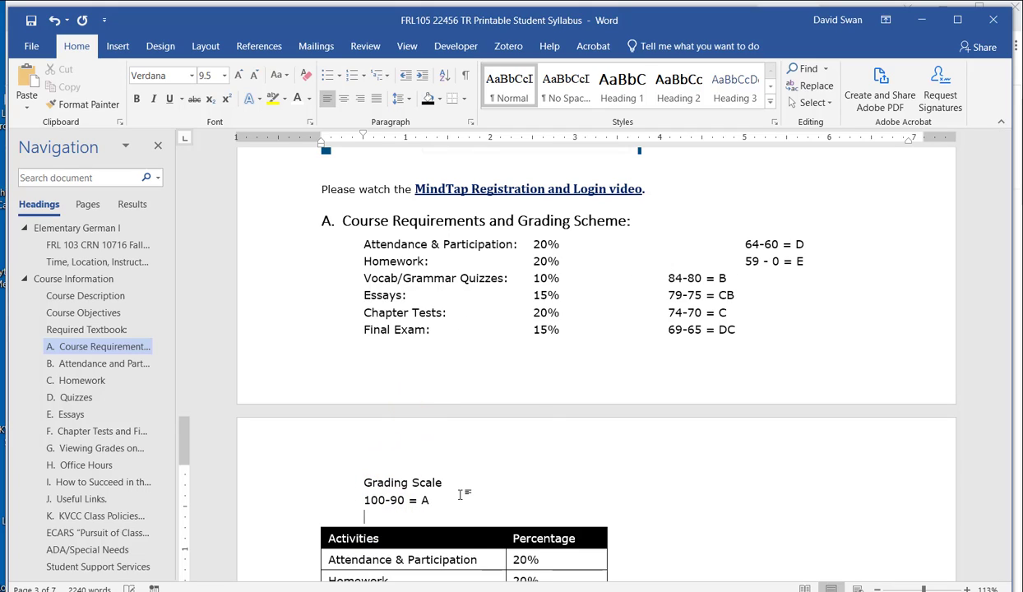
key(ctrl+v)
Move the entries "84-80 = B" and "79-75 = CB" onto separate lines at the end of the Grading Scale list
drag(728, 278, 665, 278)
key(ctrl+x)
click(456, 517)
key(Return)
key(ctrl+v)
drag(736, 295, 659, 297)
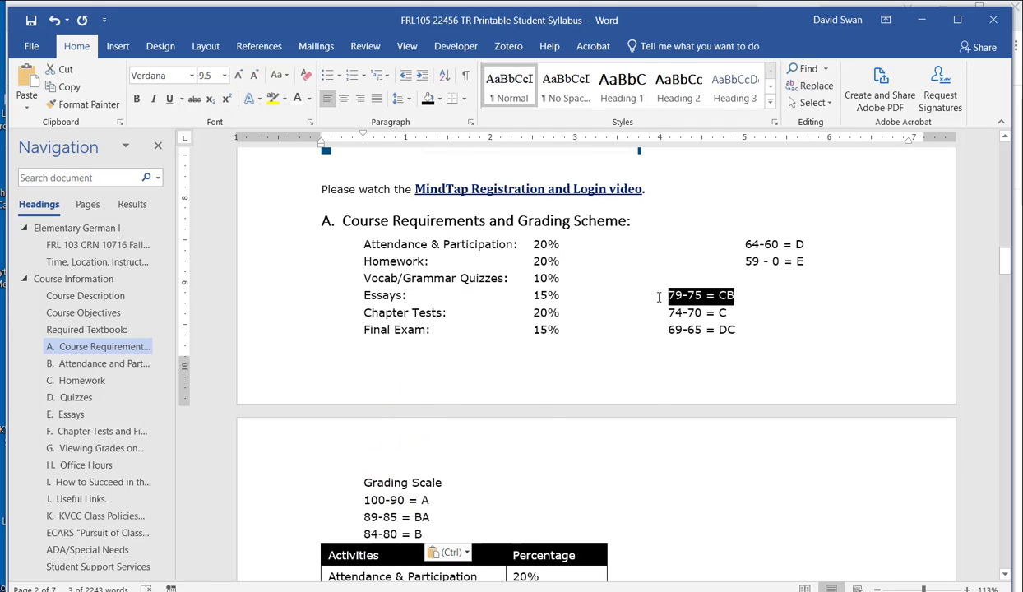
key(ctrl+x)
click(424, 534)
key(Return)
key(ctrl+v)
Move the entry "74-70 = C" onto its own line below "79-75 = CB" in the Grading Scale list
scroll(708, 247, down, 3)
triple_click(708, 191)
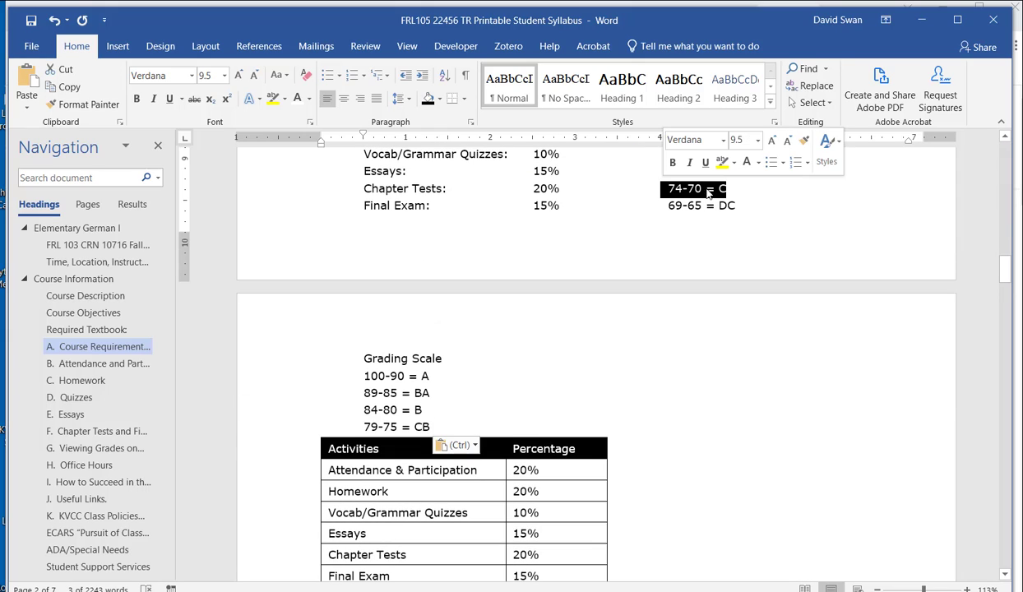
key(ctrl+x)
click(436, 427)
key(Return)
key(ctrl+v)
Try to move the entry "69-65 = DC" onto its own line below "74-70 = C"
drag(736, 205, 668, 205)
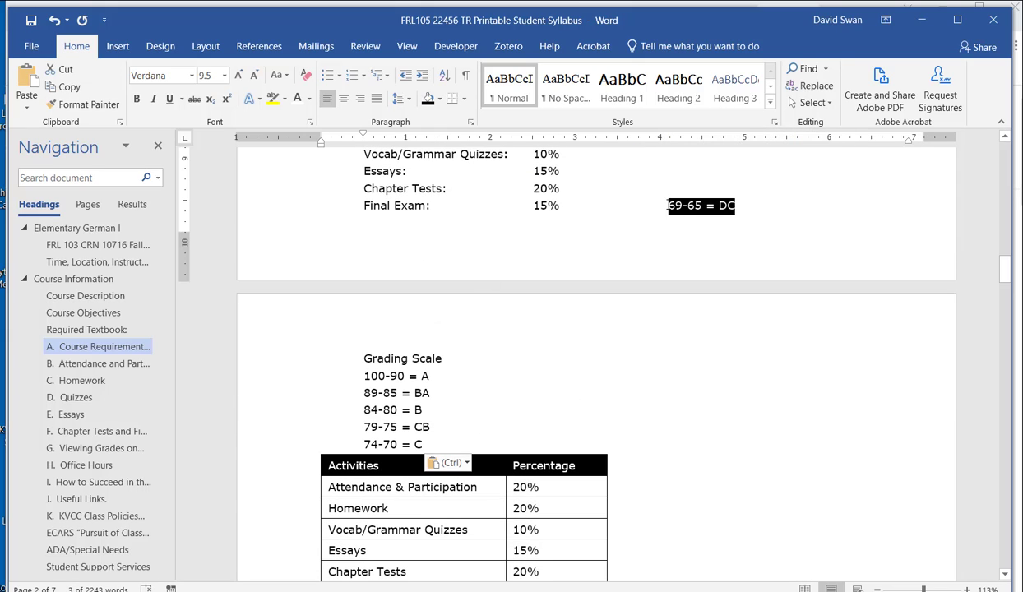
key(ctrl+x)
click(424, 444)
key(Return)
key(ctrl+v)
scroll(740, 238, up, 3)
drag(806, 238, 745, 237)
scroll(748, 248, down, 1)
click(748, 247)
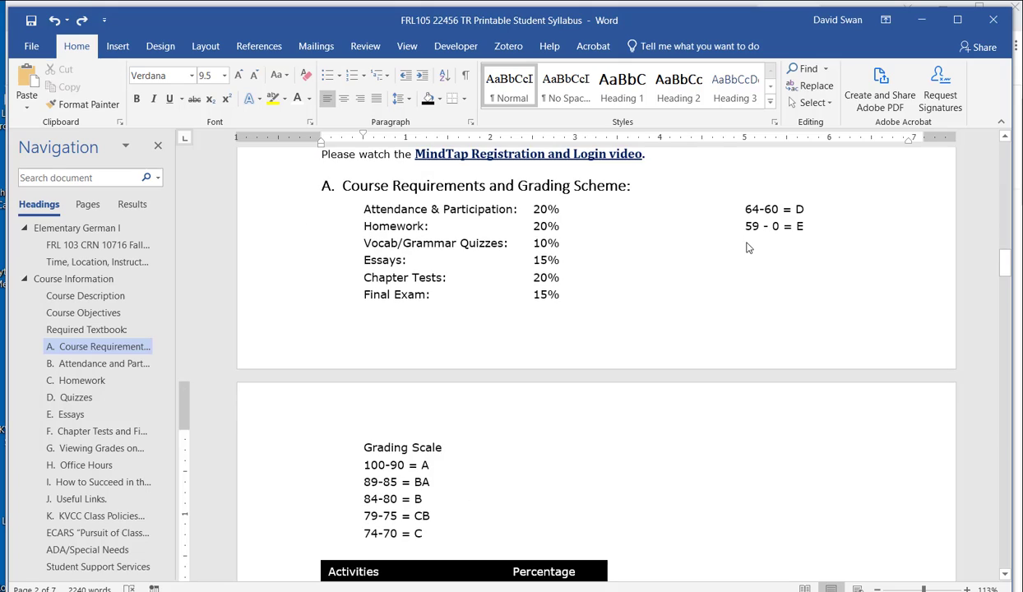
Move the entry "64-60 = D" and copy the entry "59 - 0 = E" onto separate lines ending the Grading Scale list
drag(814, 208, 745, 208)
key(ctrl+x)
click(424, 533)
key(Return)
key(ctrl+v)
drag(806, 226, 748, 230)
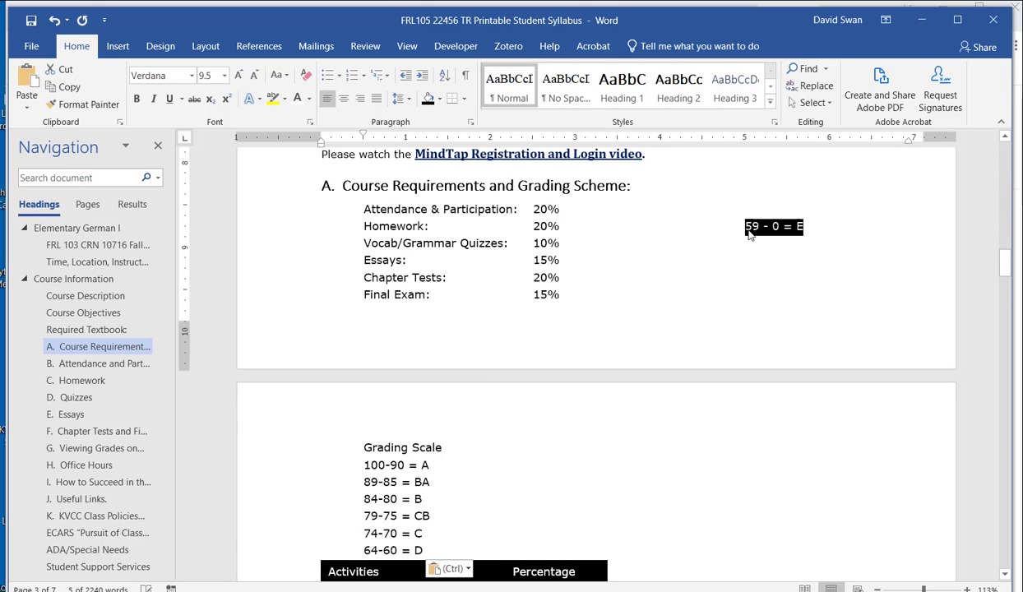
key(ctrl+c)
click(424, 550)
key(Return)
key(ctrl+v)
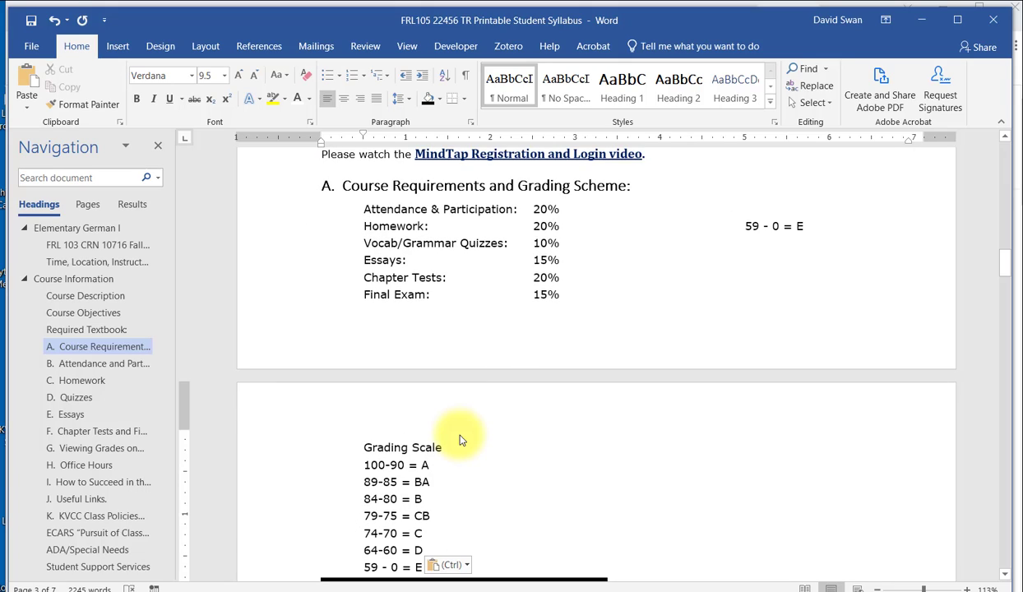
Remove the indent of the Grading Scale line and apply the Heading 2 style to it
click(460, 439)
key(Home)
key(BackSpace)
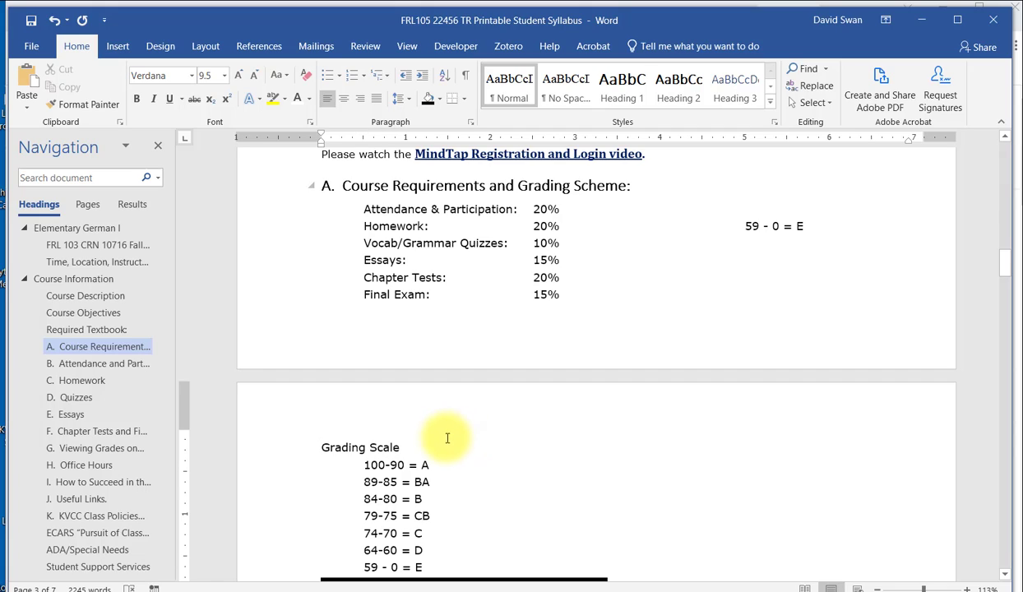
drag(401, 447, 329, 431)
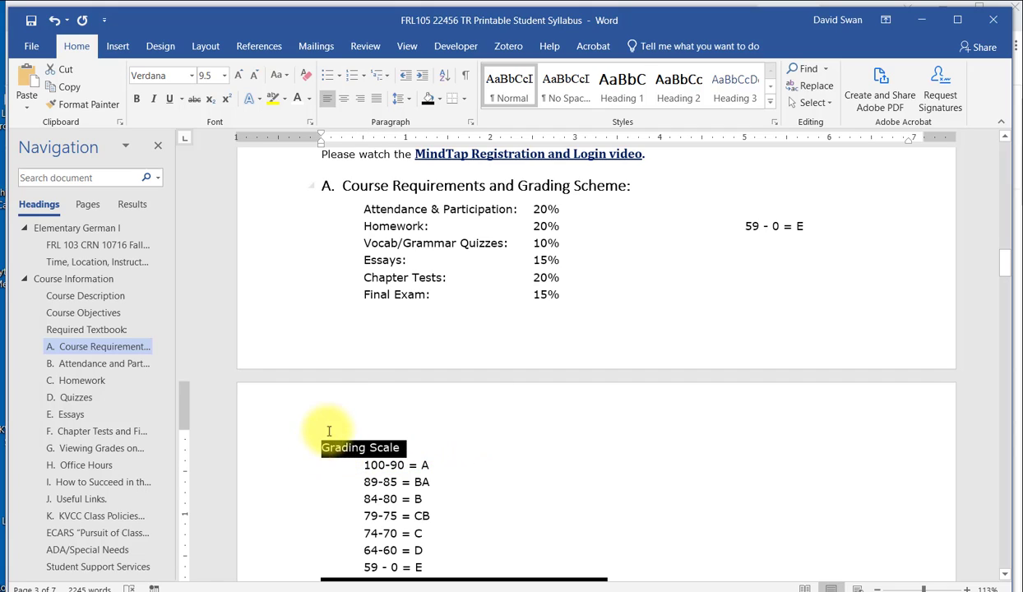
click(423, 185)
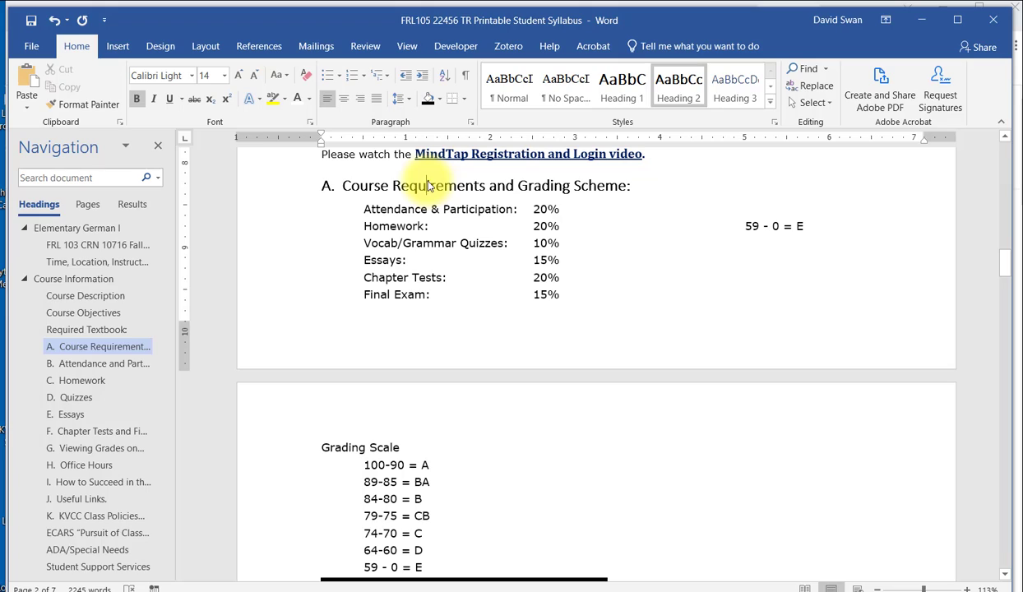
click(393, 444)
triple_click(401, 447)
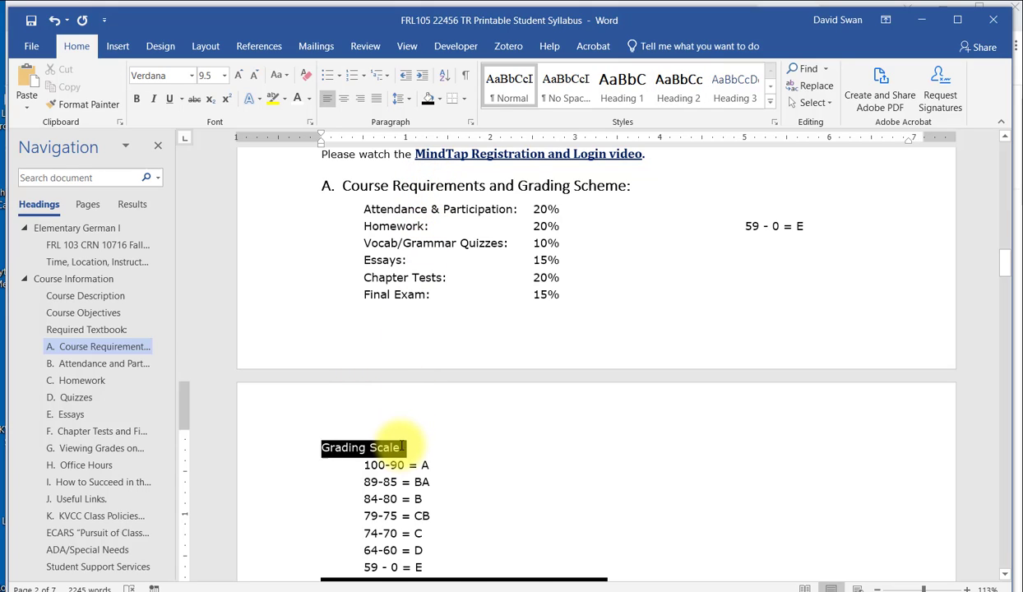
key(ctrl+alt+2)
key(Right)
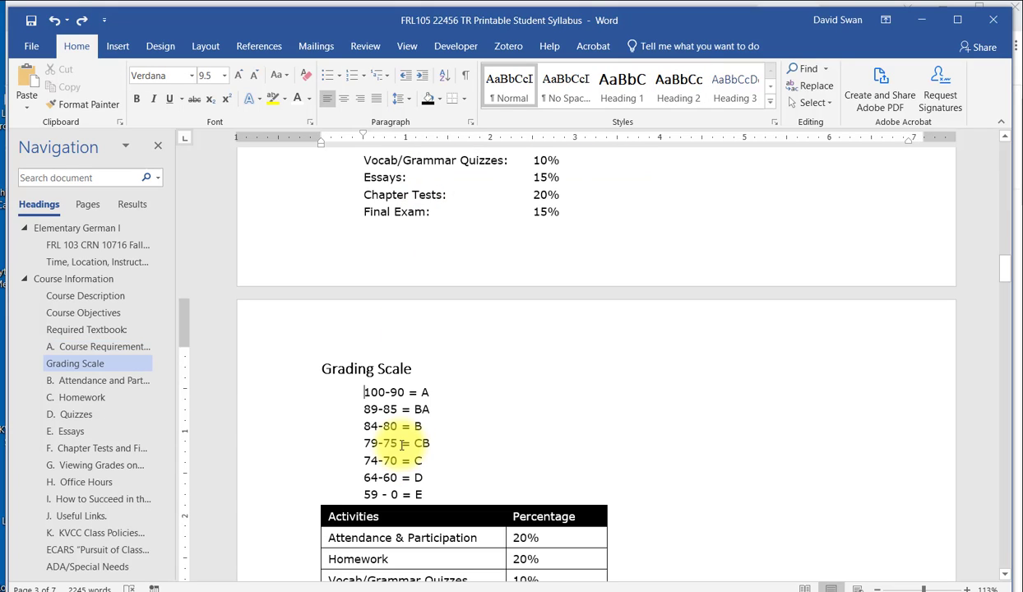
Delete the leftover "59 - 0 = E" beside Homework and the empty spacing after the Attendance & Participation percentage
scroll(401, 445, up, 2)
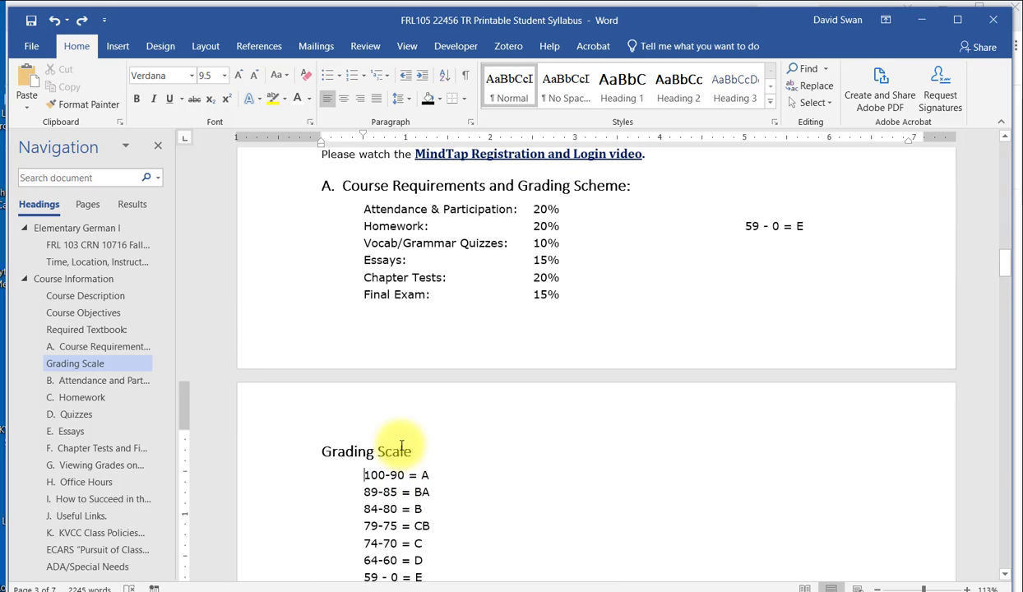
click(408, 424)
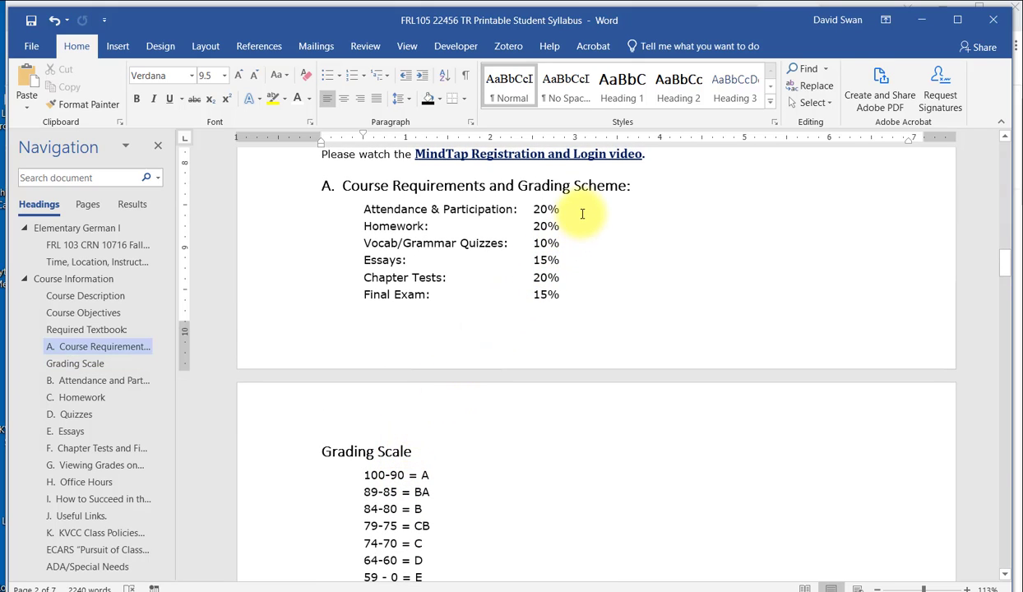
double_click(744, 208)
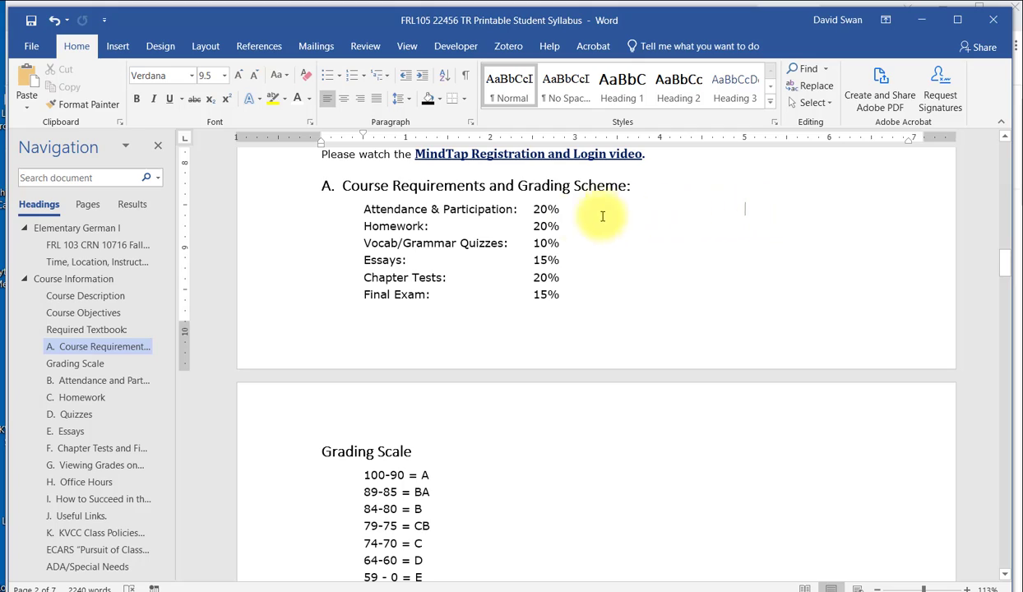
click(352, 224)
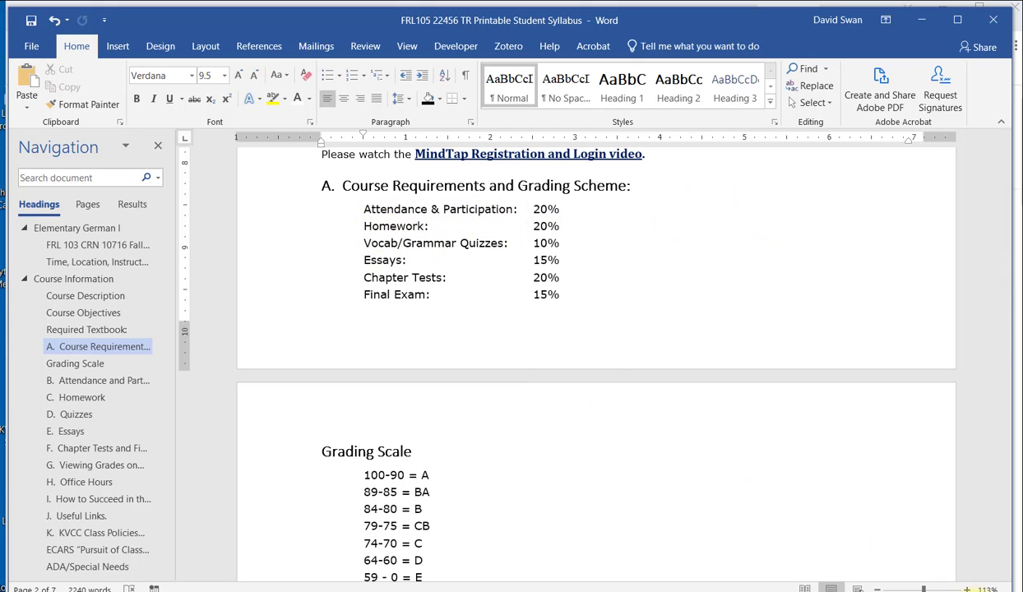
key(BackSpace)
key(BackSpace)
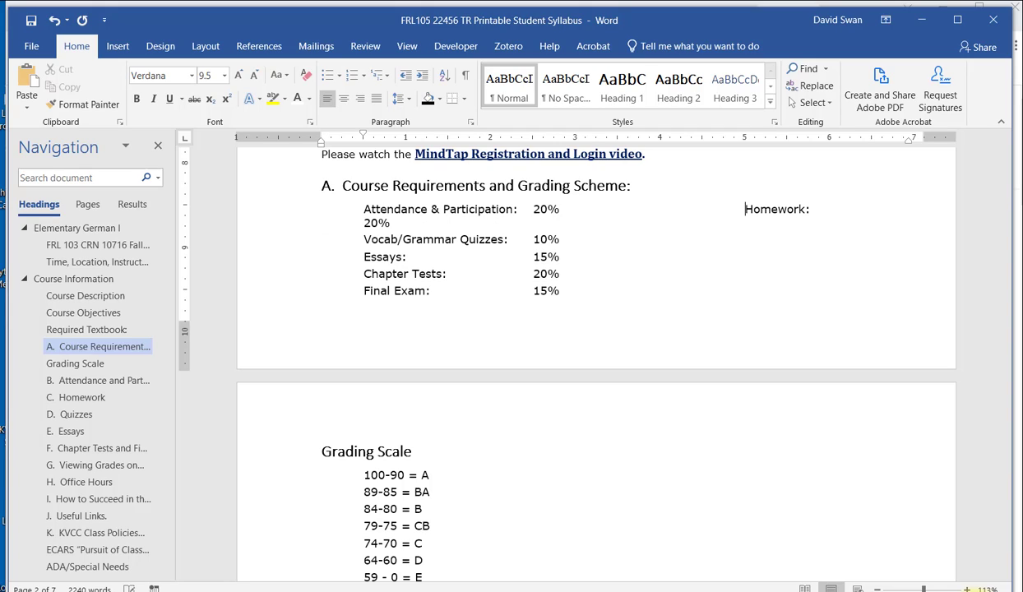
key(BackSpace)
key(BackSpace)
key(BackSpace)
key(Return)
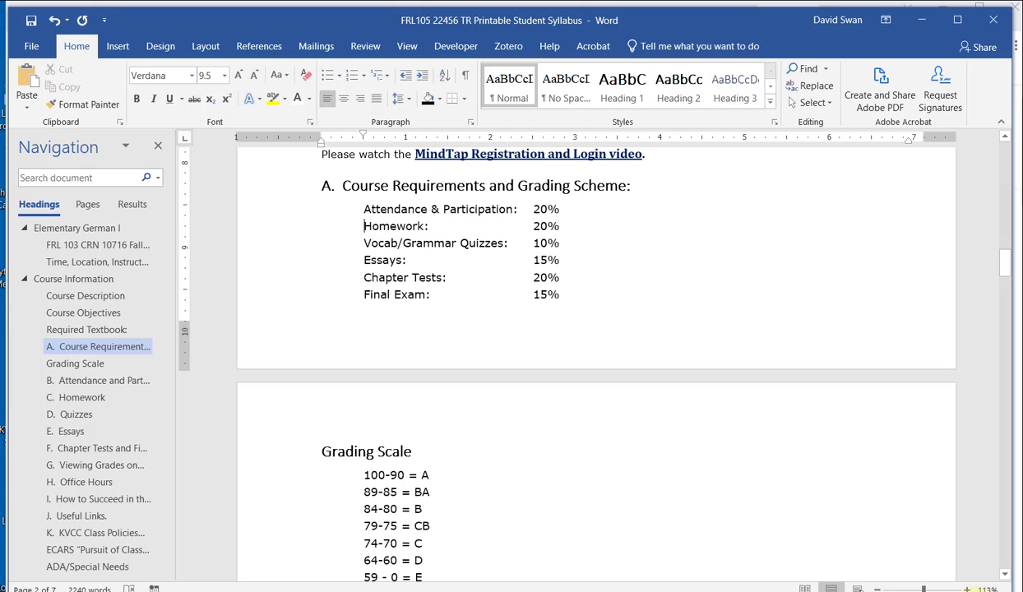
Clear the leftover spacing at the ends of the remaining grading scheme lines, keeping each item on its own line
click(363, 242)
key(BackSpace)
key(Return)
click(364, 260)
key(BackSpace)
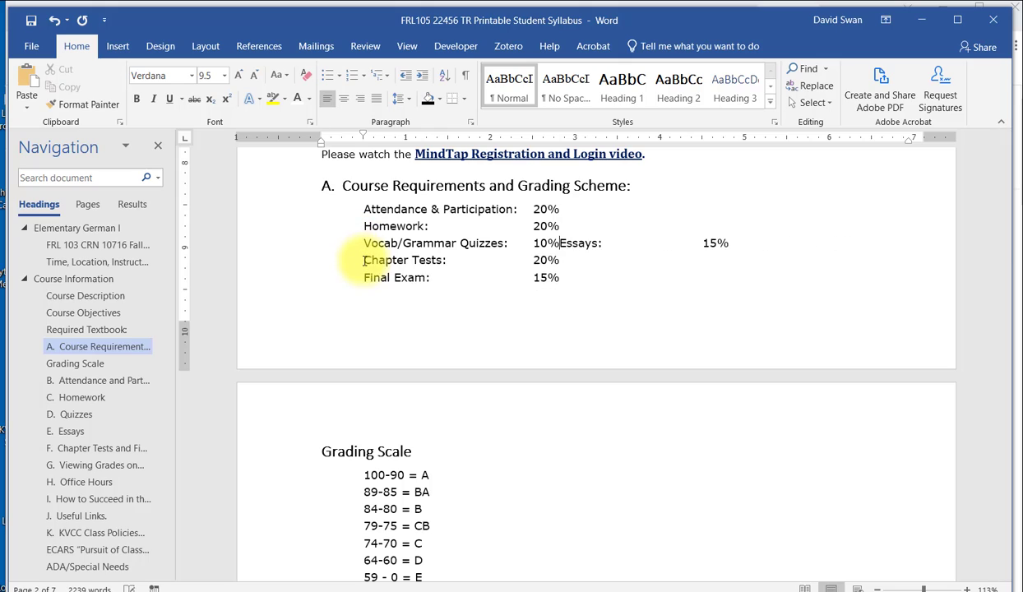
key(Return)
click(348, 277)
key(BackSpace)
key(Return)
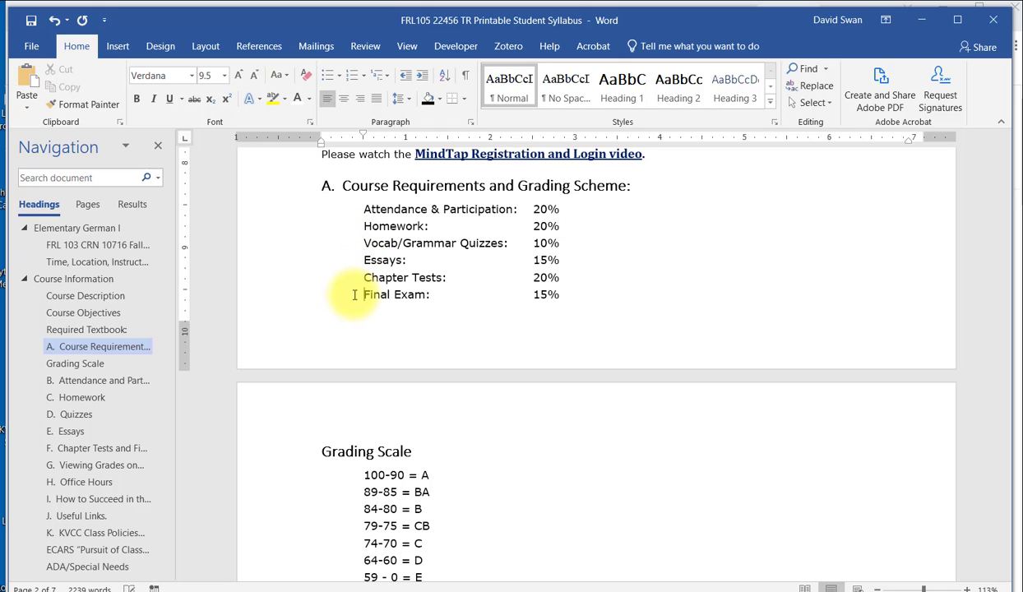
Read through the Course Requirements and Grading Scheme section line by line, from its heading down to the Grading Scale heading
scroll(378, 270, up, 1)
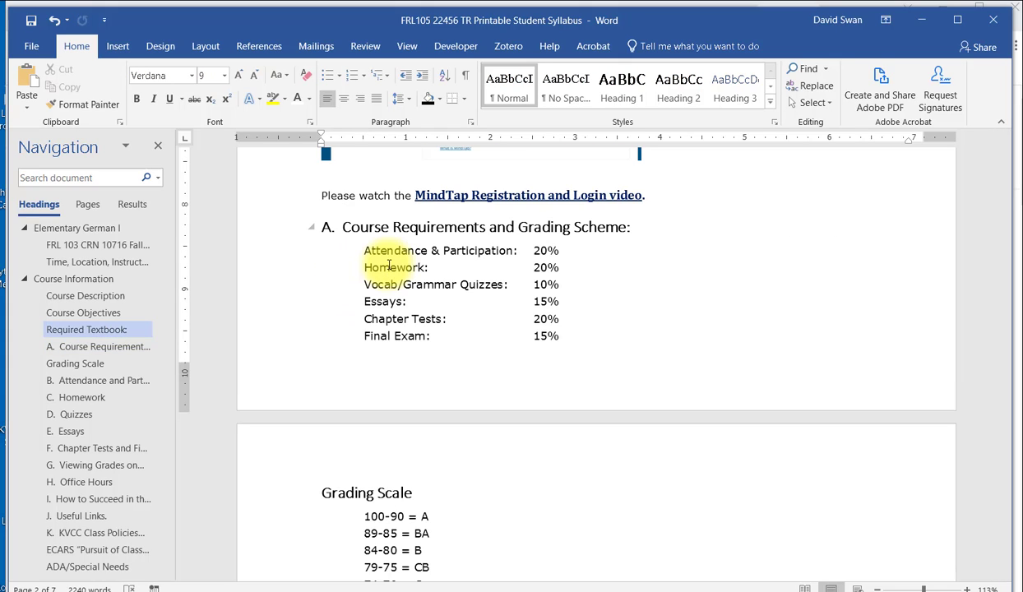
key(Right)
key(Right)
key(Right)
key(Down)
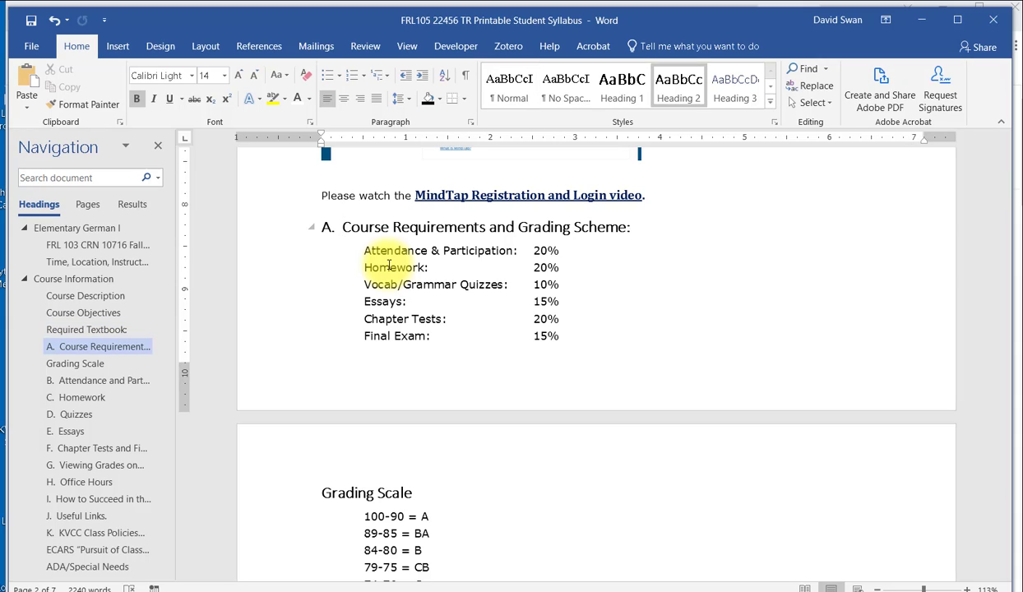
key(Right)
key(Down)
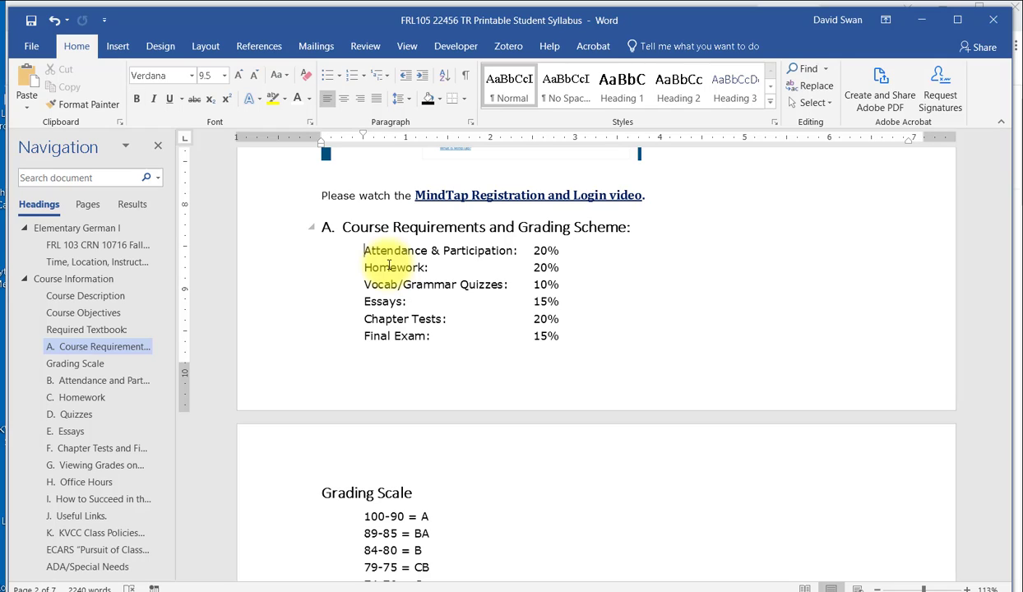
key(Down)
key(Down)
key(Down)
key(Down)
key(Down)
key(Down)
key(Down)
key(Down)
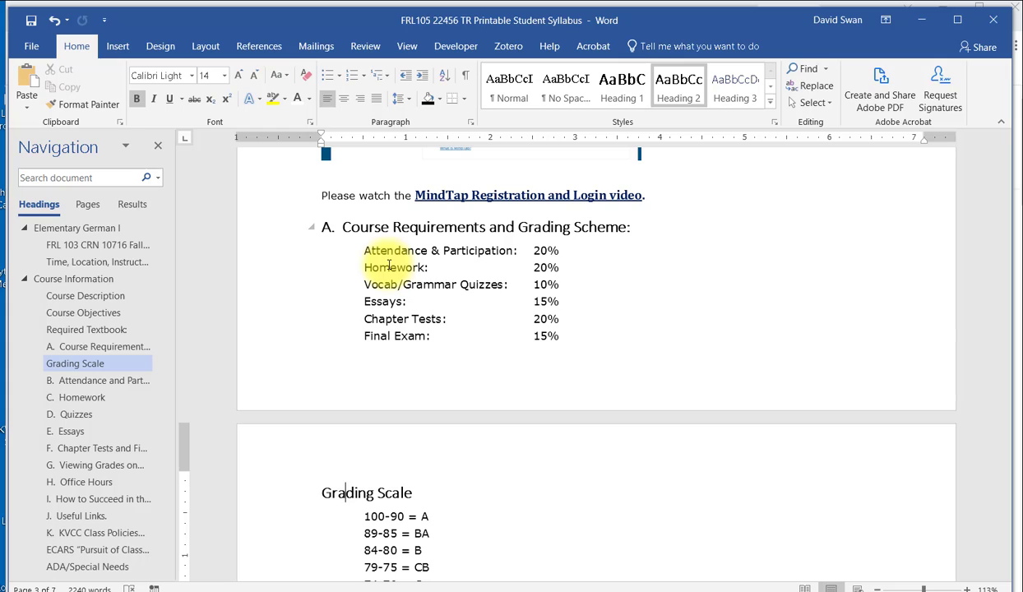
Read the Grading Scale entries one by one down to the E grade, and look back at the grading scheme
key(ctrl+shift+n)
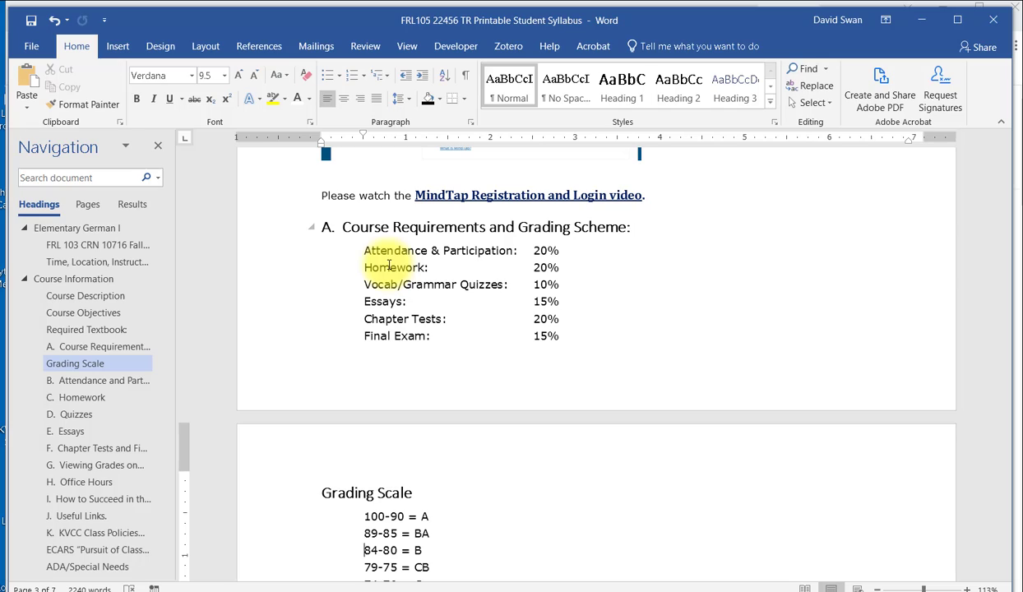
key(Down)
key(Down)
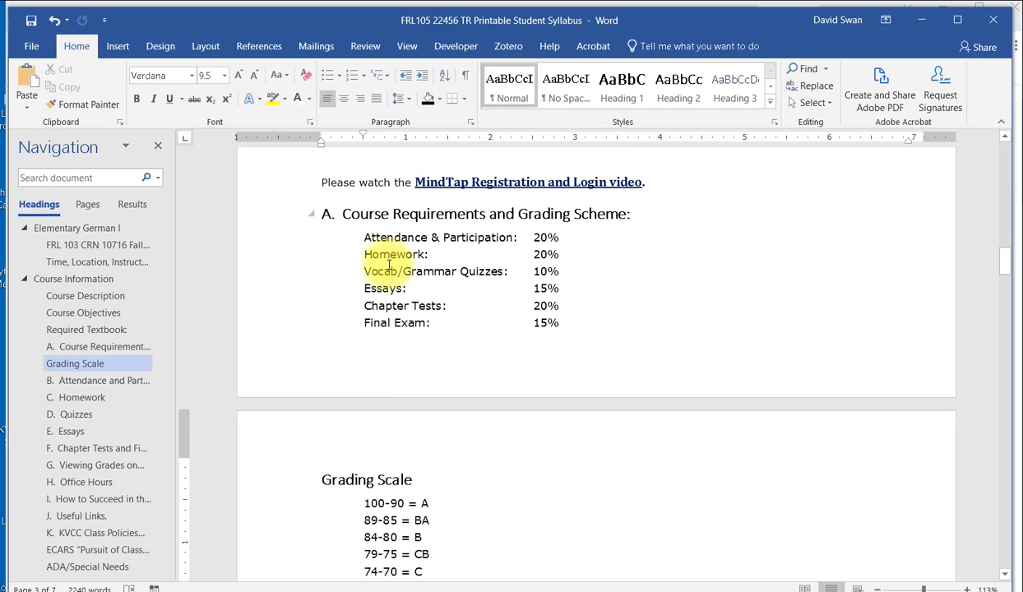
key(Down)
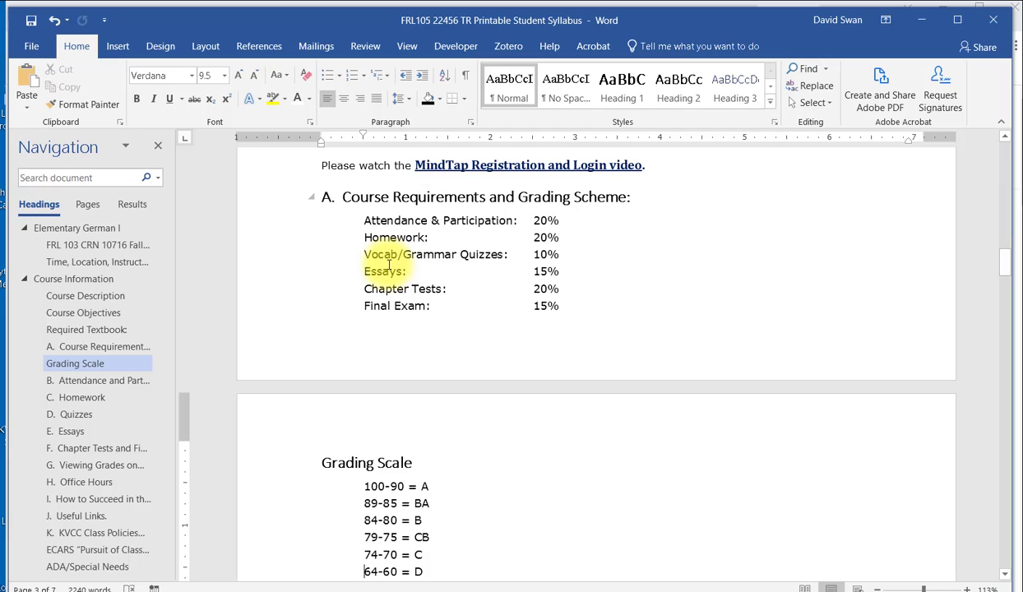
key(Down)
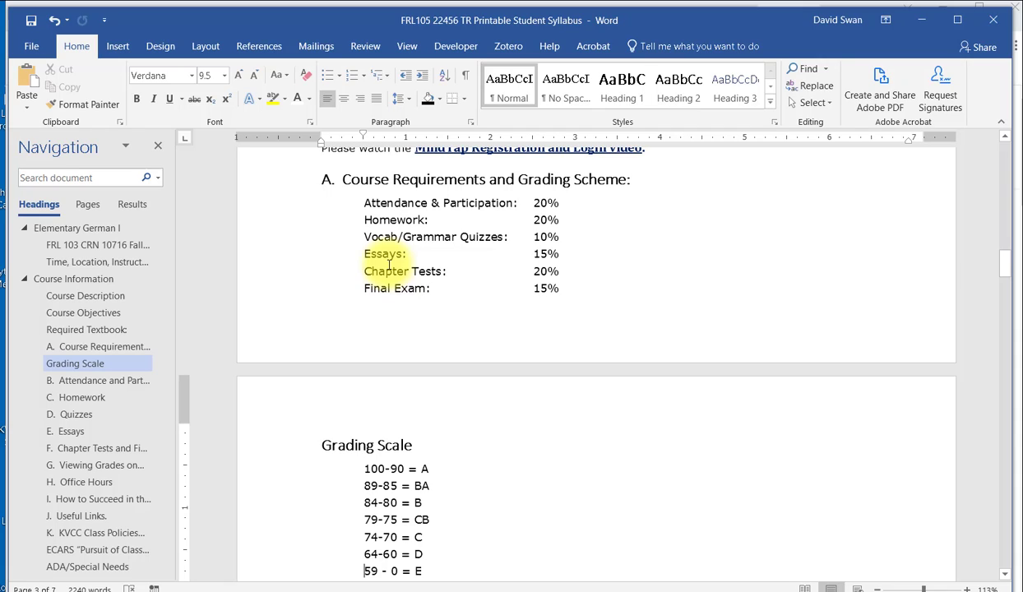
scroll(459, 345, up, 2)
scroll(460, 350, up, 1)
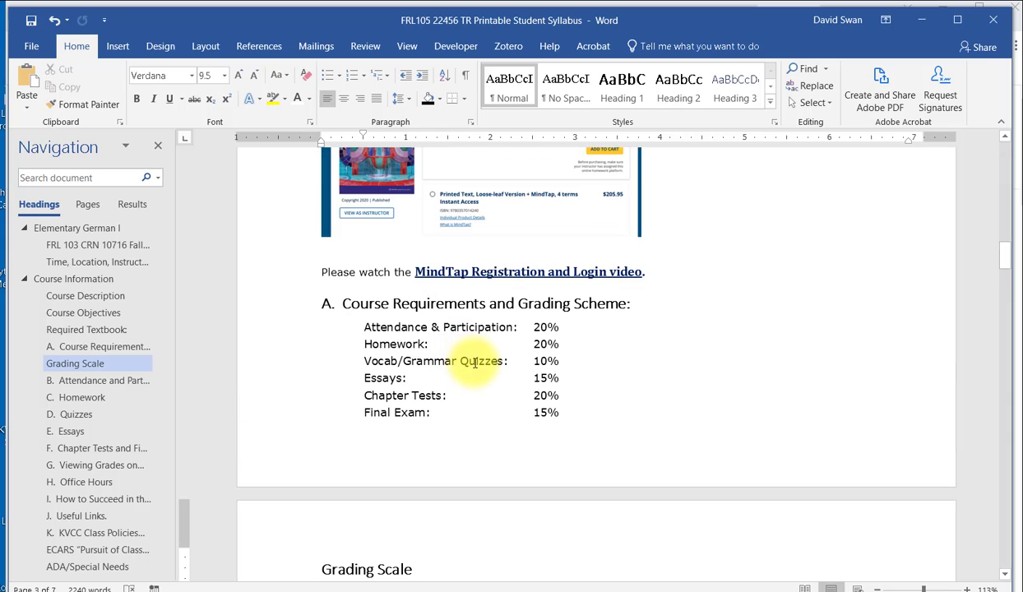
Rewrite the A entry of the Grading Scale list as "100% to 90% = A", with percent signs and "to" replacing the hyphen
scroll(470, 360, down, 4)
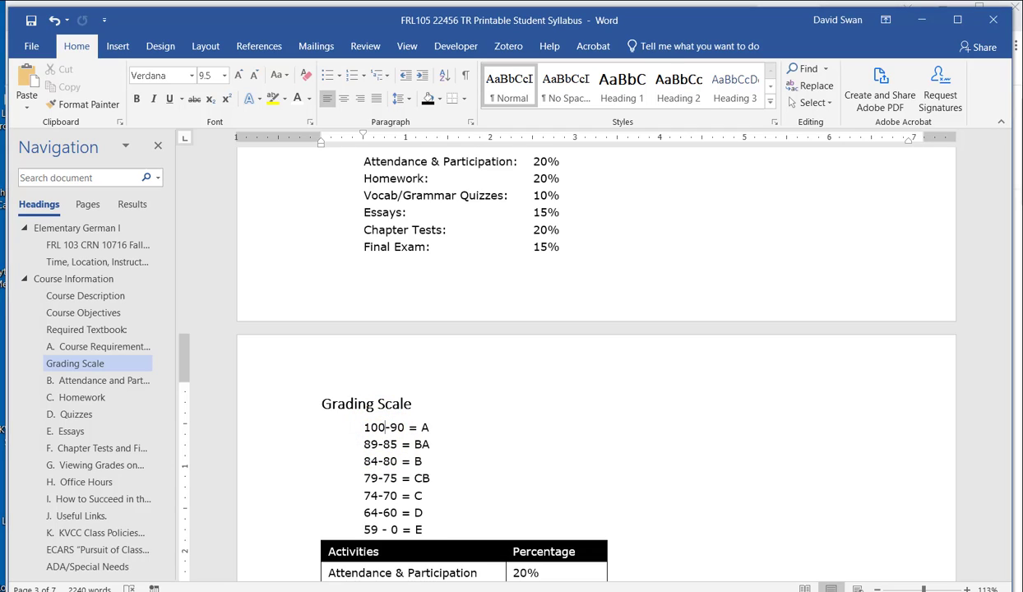
text(%)
key(Right)
key(Right)
key(Right)
text(%)
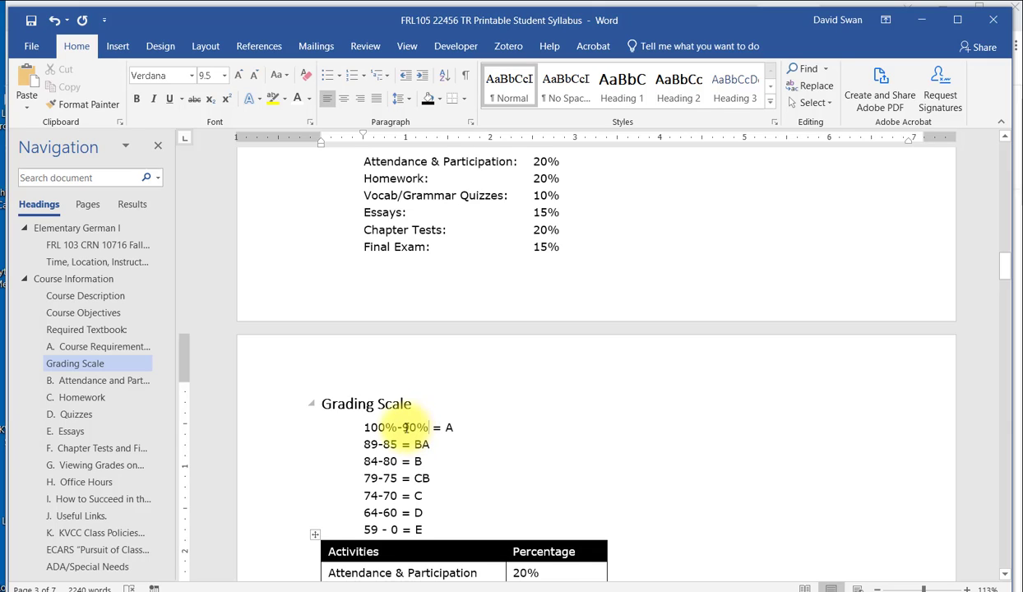
click(402, 427)
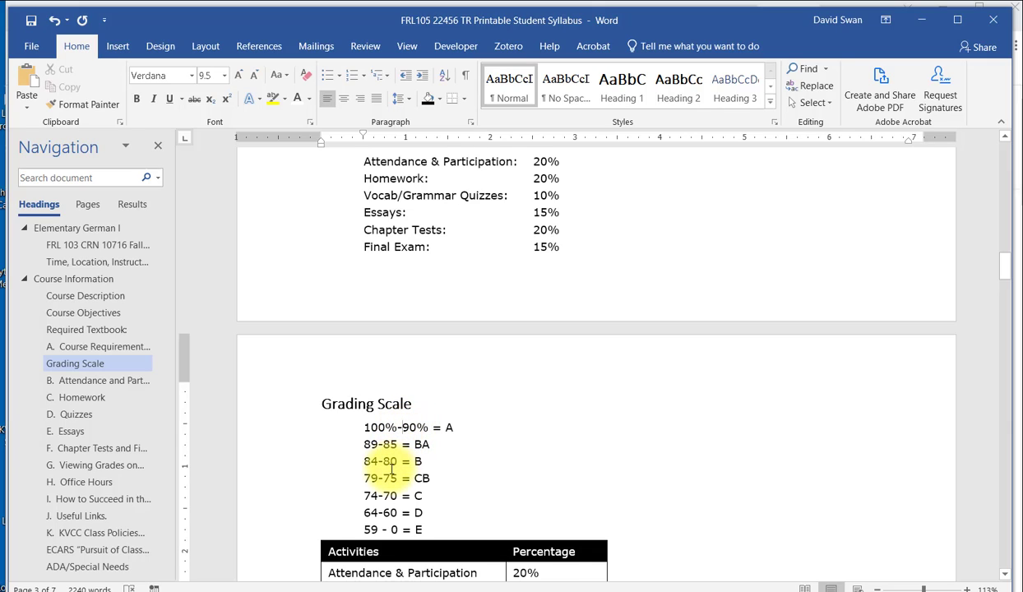
key(BackSpace)
text(to)
Rewrite the BA entry of the Grading Scale list as "89% to 85% = BA"
click(380, 444)
key(BackSpace)
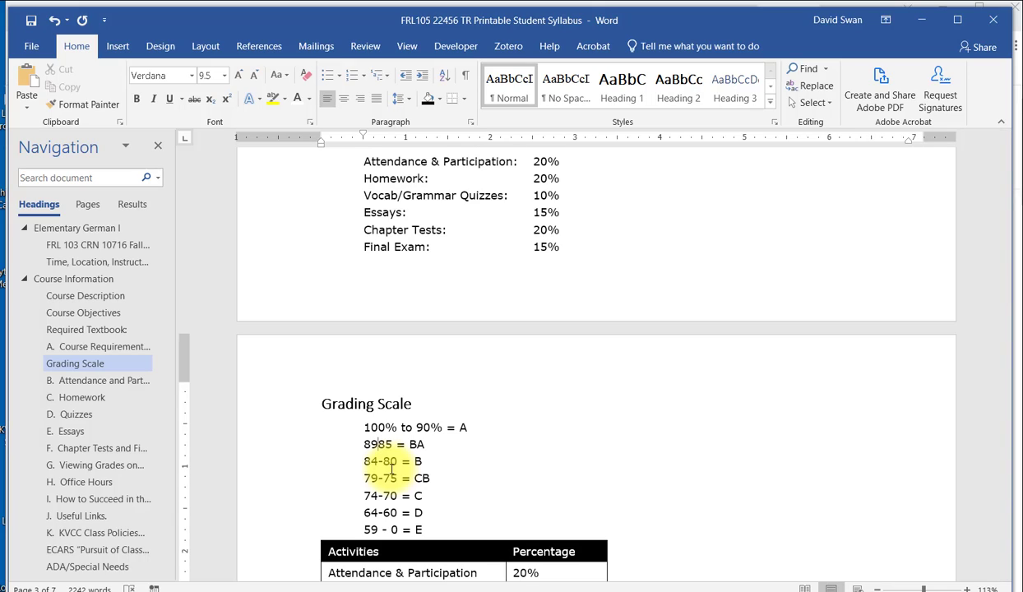
text(% to)
key(Right)
key(Right)
text(%)
Reread the Grading Scale lines from the heading down and review the list alongside the grading scheme and the Activities/Percentage table
key(Up)
key(Up)
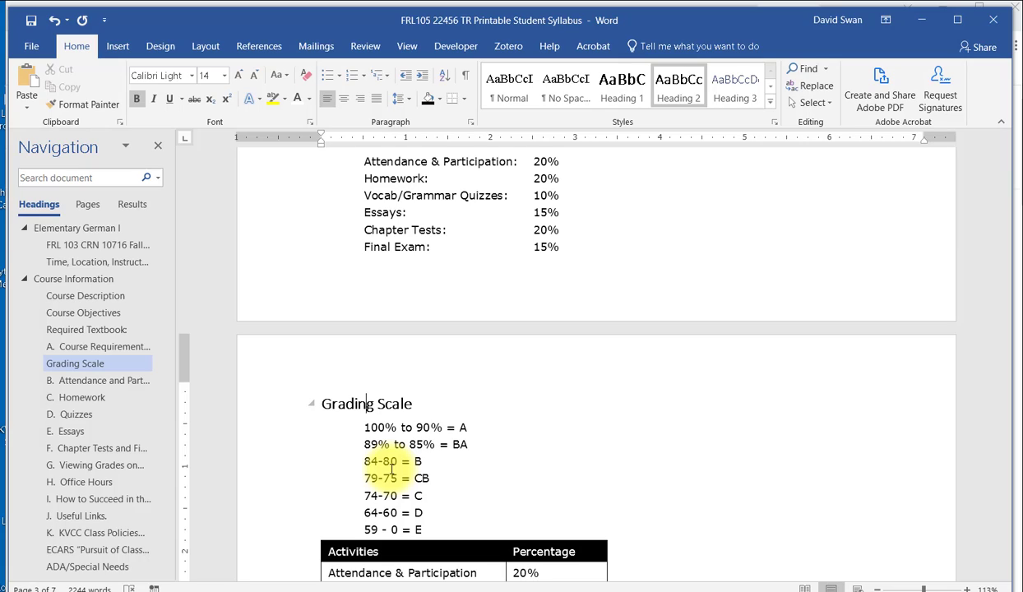
key(Down)
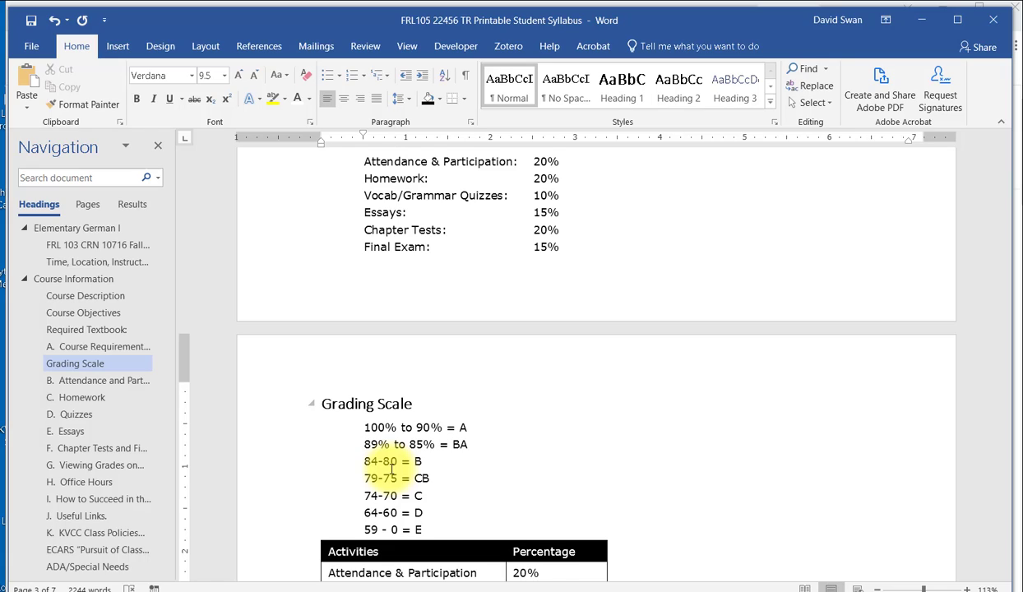
key(Down)
key(Down)
key(Down)
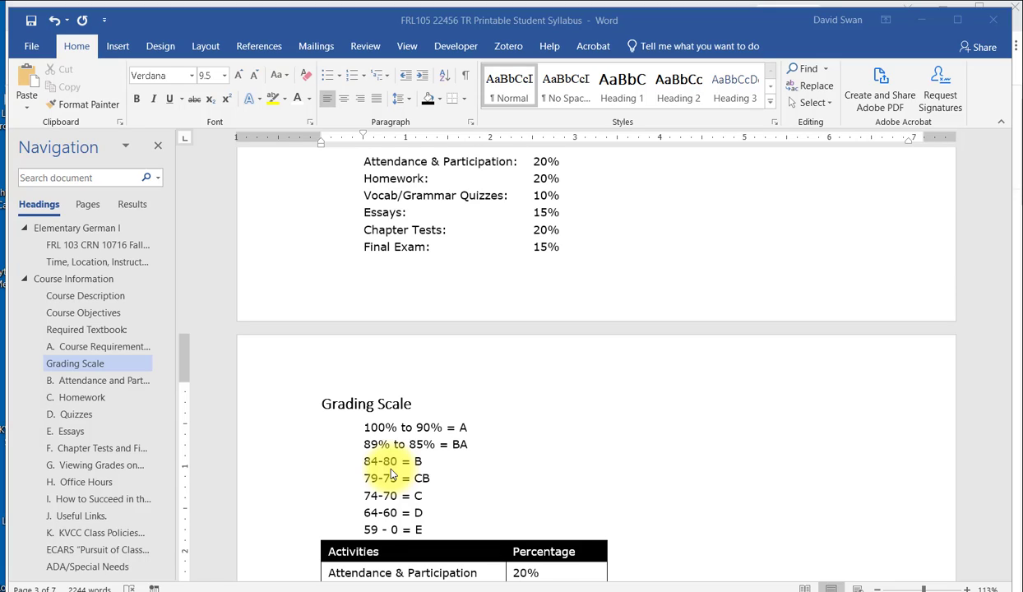
scroll(391, 474, up, 2)
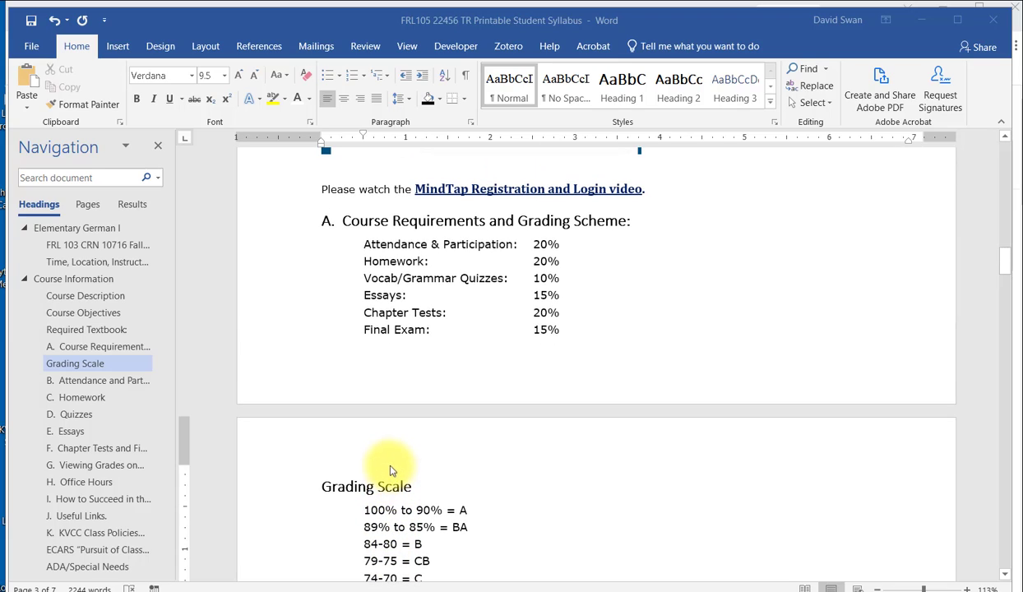
scroll(390, 458, down, 5)
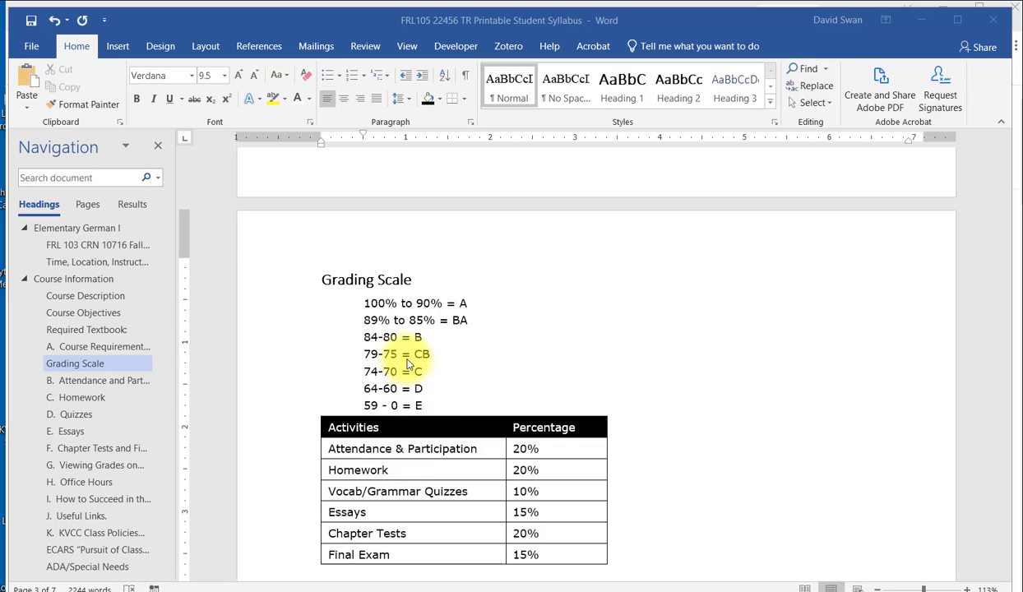
scroll(407, 362, up, 1)
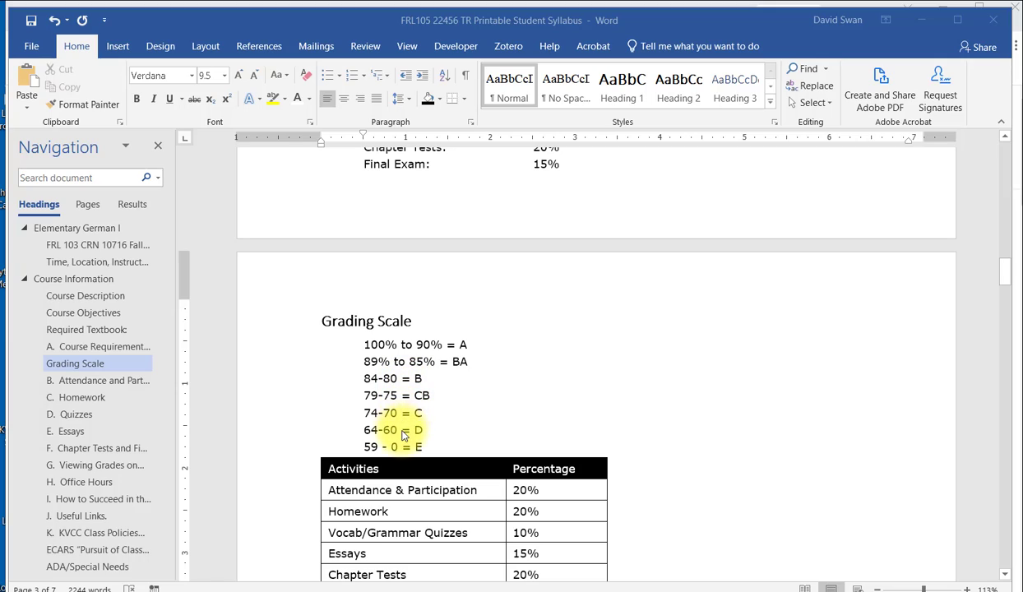